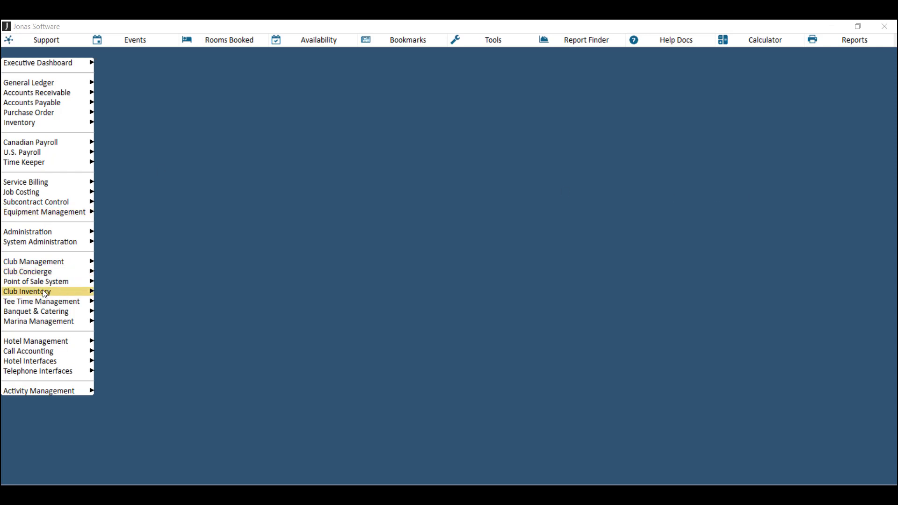
- Open Club Inventory's Setup SKU #'s form, select area BEV, and choose '** Add a New SKU # **'
mouse_move(60, 292)
mouse_move(94, 293)
mouse_move(129, 271)
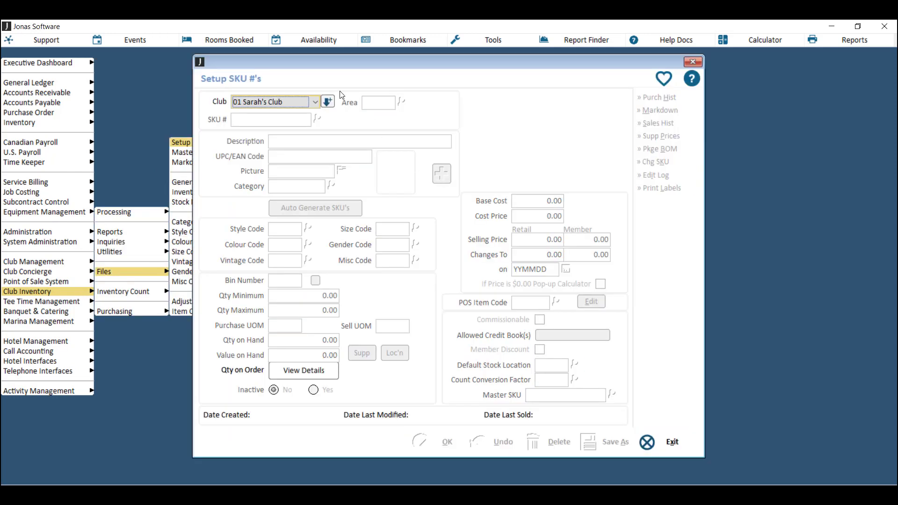
left_click(327, 102)
double_click(264, 184)
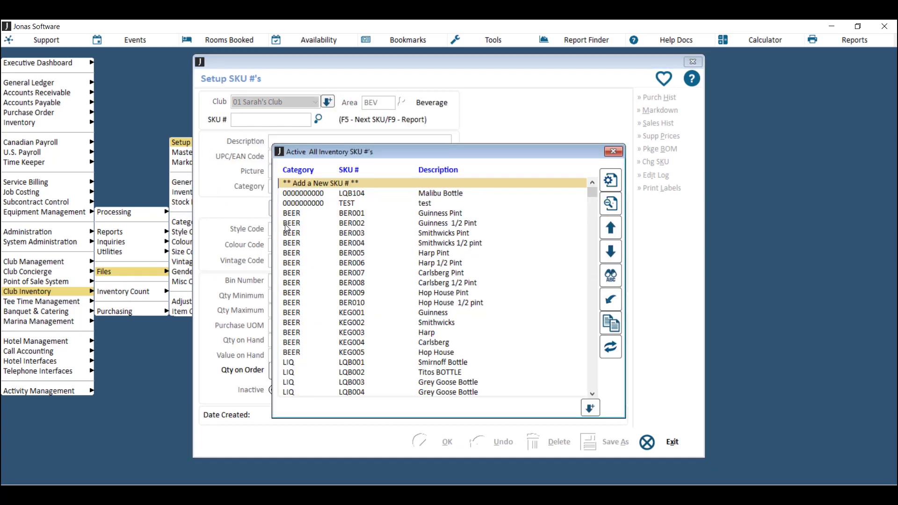
double_click(313, 183)
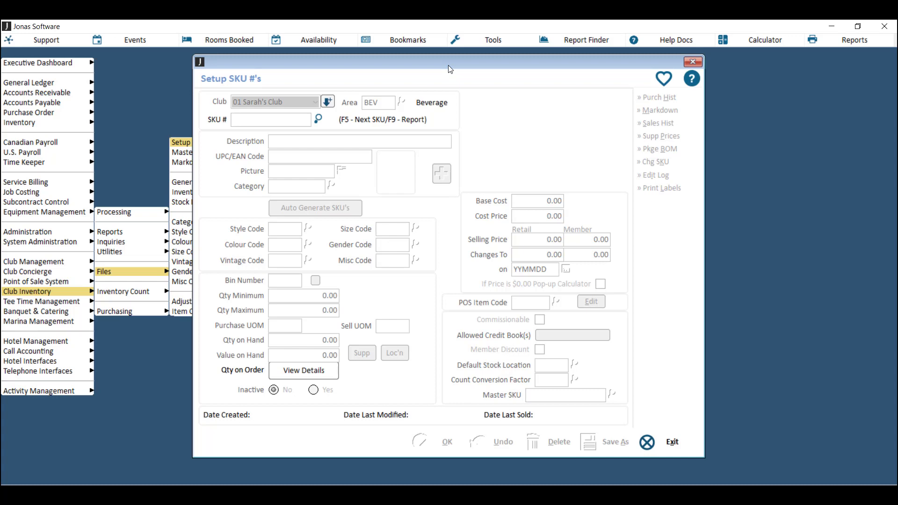
- Enter SKU WIN100 with description 'Wine Co Wine BOTTLE' and category WINEBOT
type("WIN100")
key("Return")
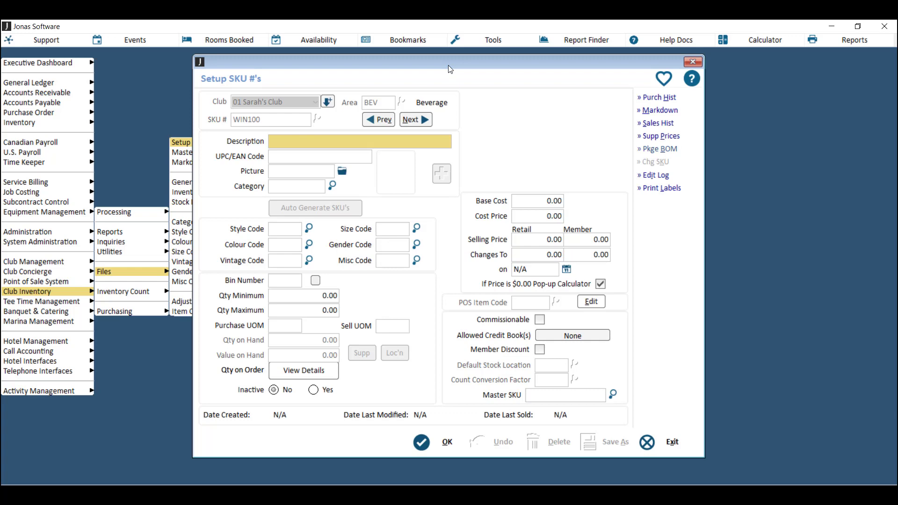
type("Wine Co Wine BOTTLE")
key("Tab")
key("Tab")
key("Tab")
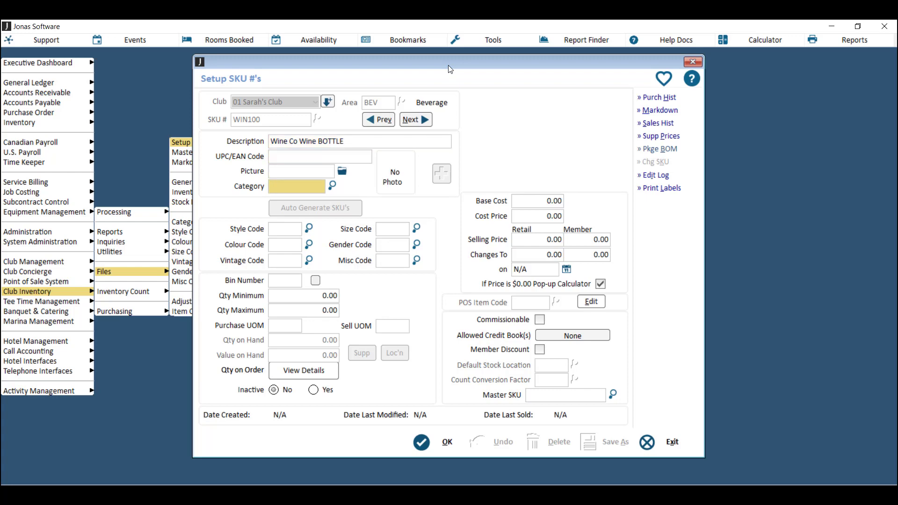
key("Tab")
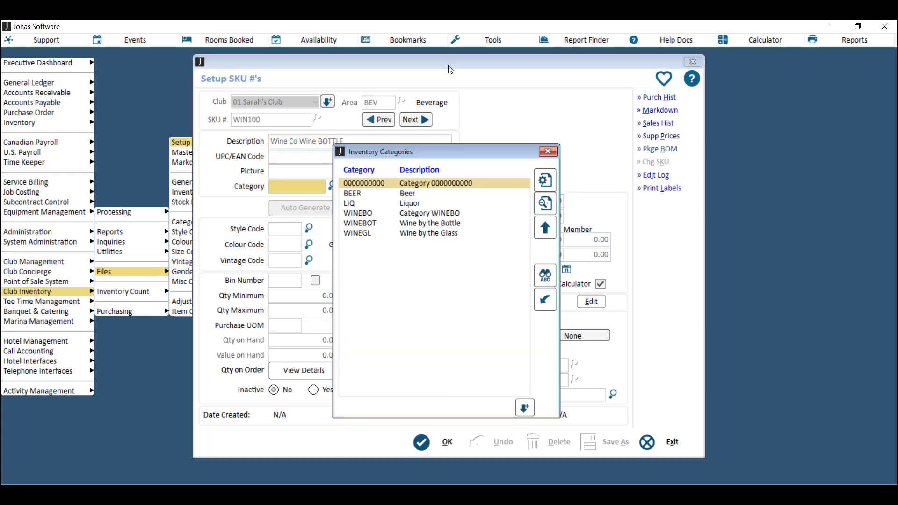
left_click(409, 223)
key("Return")
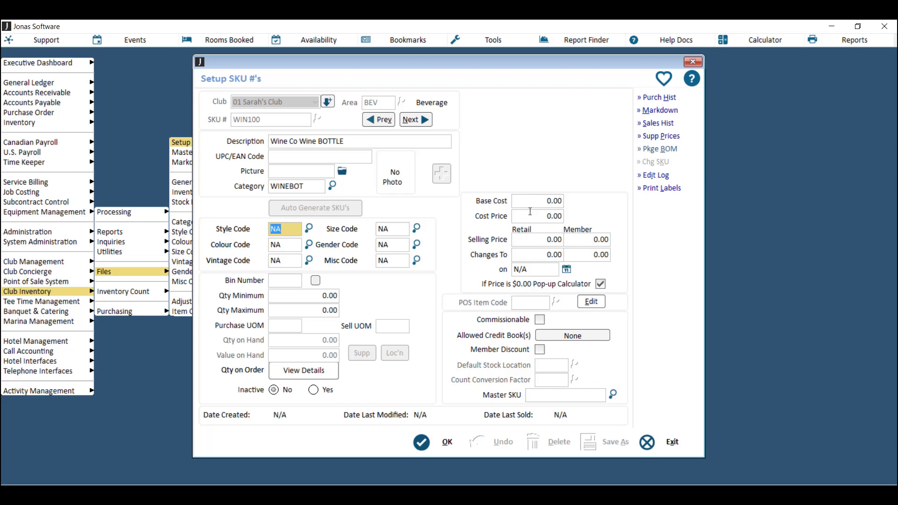
- Set the base cost to 20.99 and the retail and member selling prices to 45.00
left_click_drag(549, 200, 562, 200)
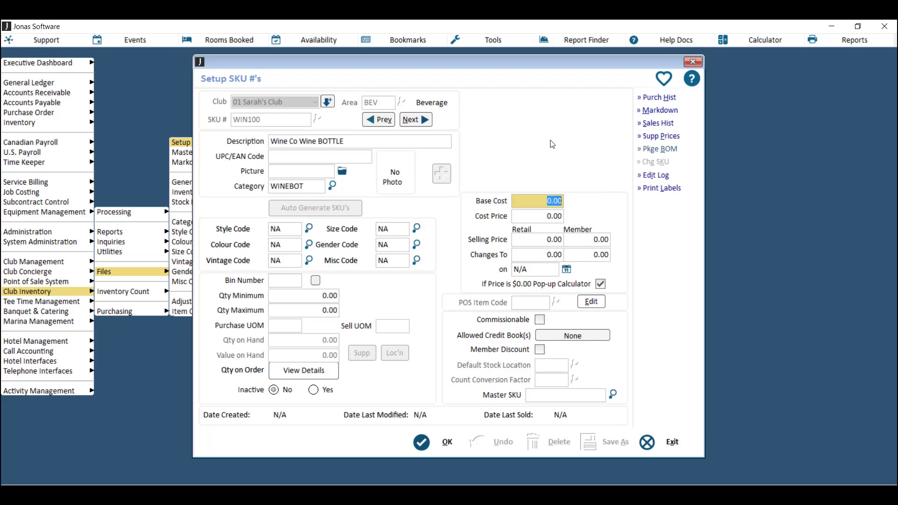
type("20.99")
key("Return")
key("Return")
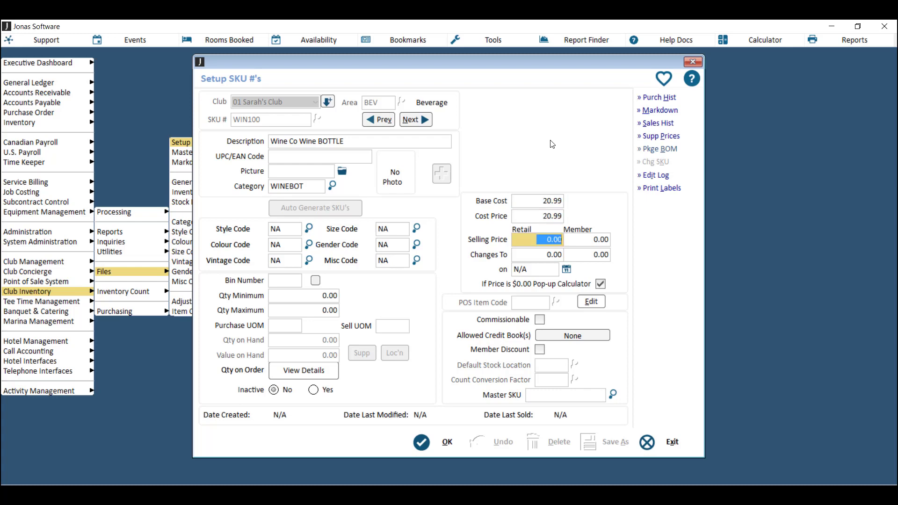
type("45")
key("Return")
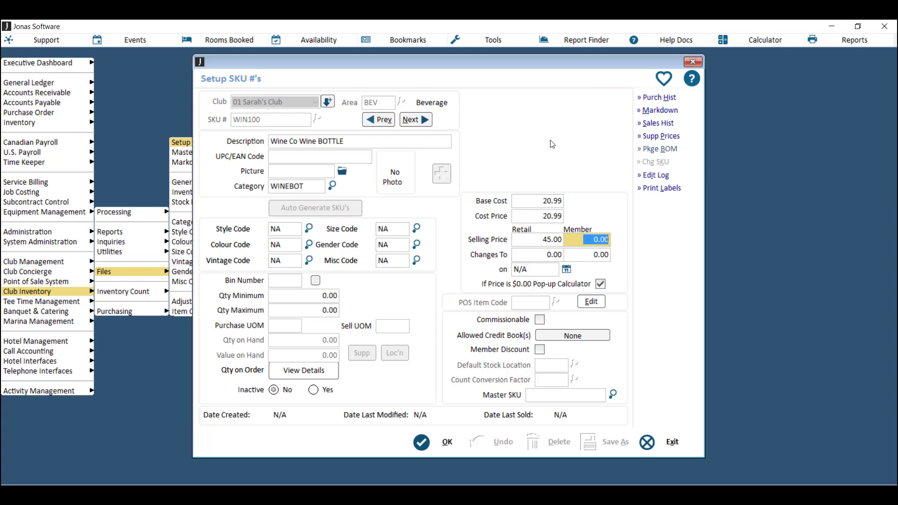
key("Return")
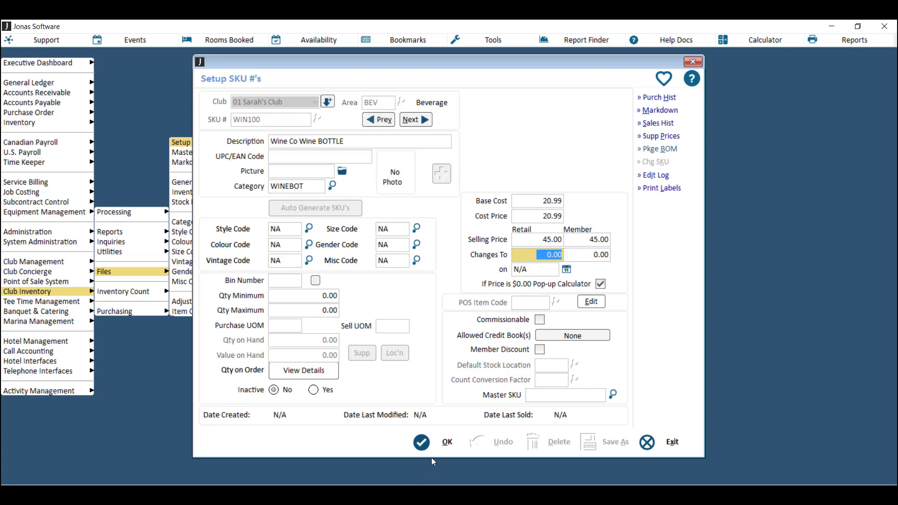
- Save WIN100 and set its POS button descriptions to 'Wine Co' and 'Bottle', then look up sales categories
left_click(421, 442)
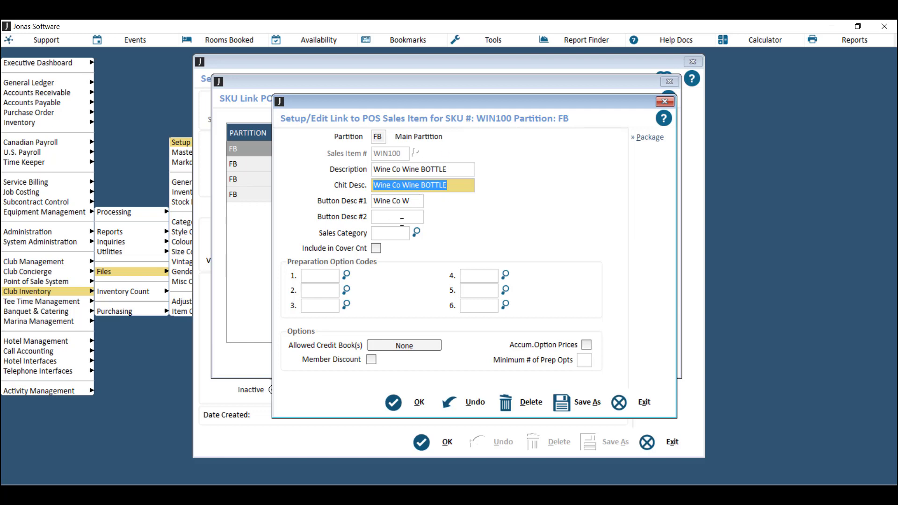
left_click(413, 201)
key("BackSpace")
key("Tab")
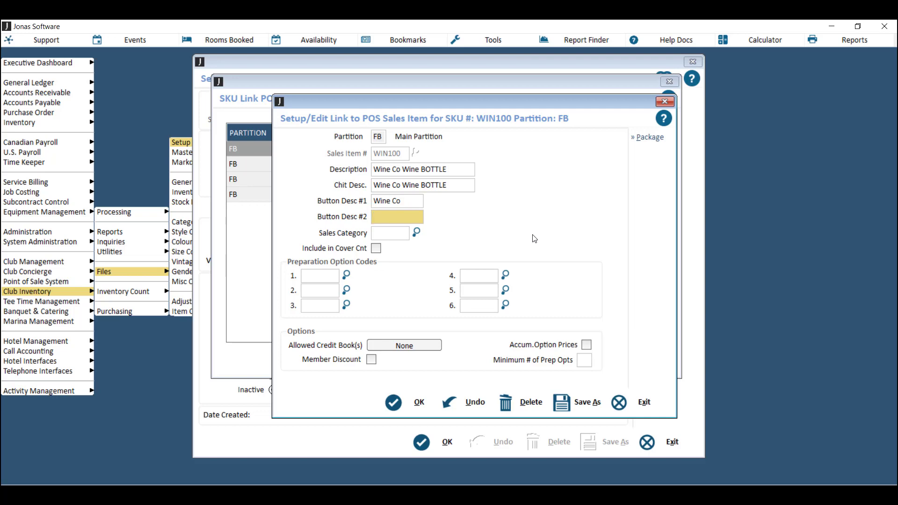
type("Bottle")
key("Tab")
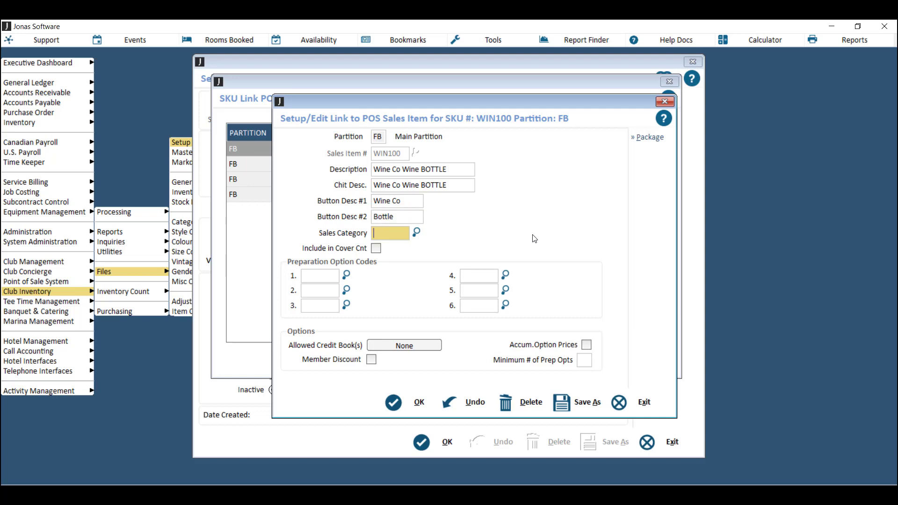
key("F2")
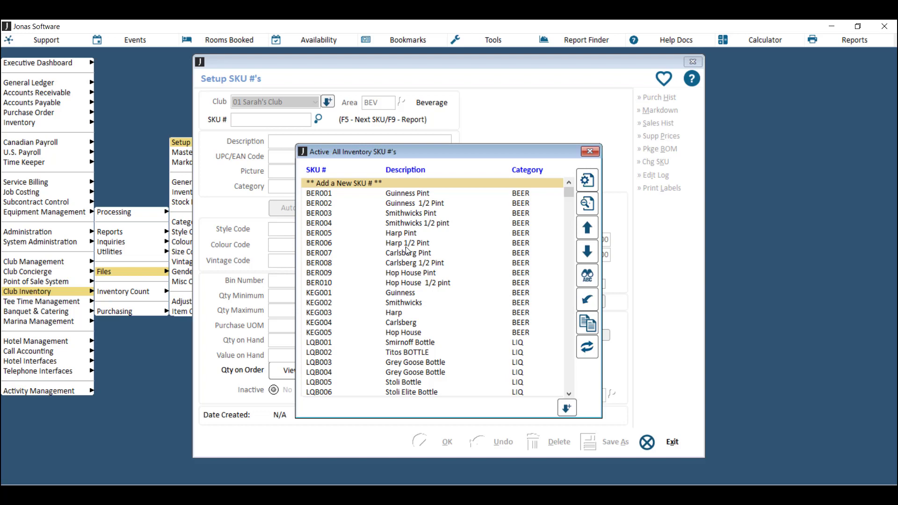
- Add new SKU WIN101 with description 'Wine Co GLASS'
double_click(363, 183)
type("WIN101")
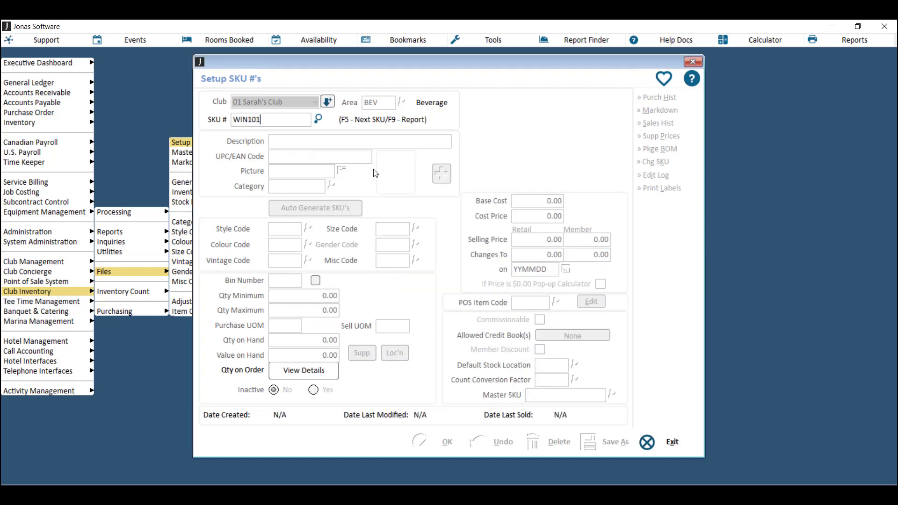
key("Return")
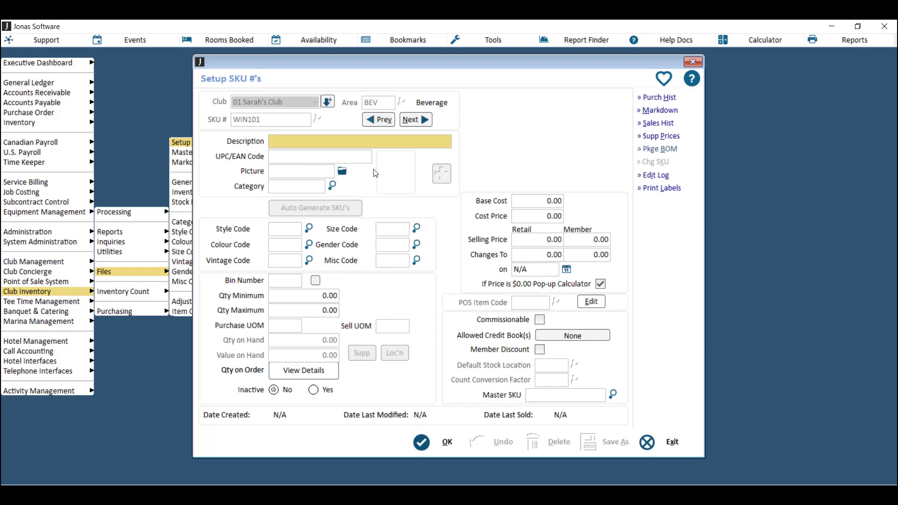
type("Wine Co GLASS")
- Assign category WINEGL and set the retail and member selling price to 11.00
key("Tab")
key("Tab")
key("Tab")
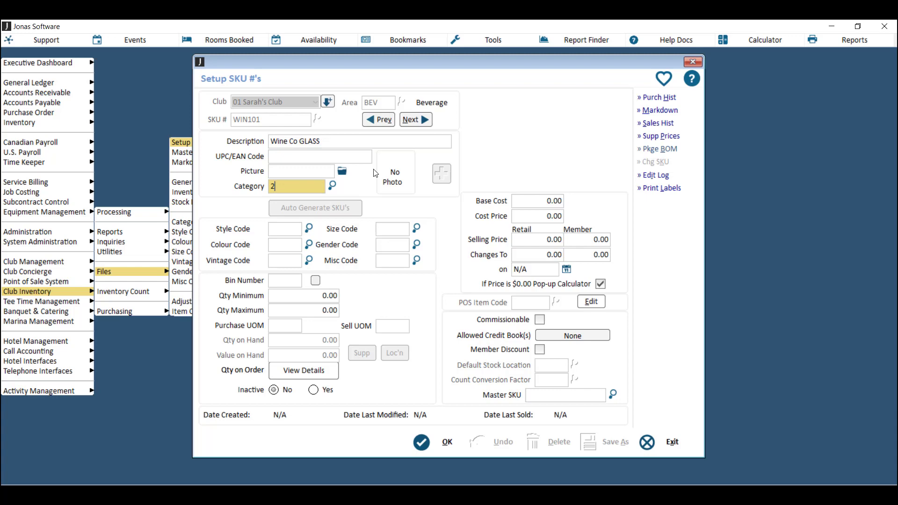
key("F2")
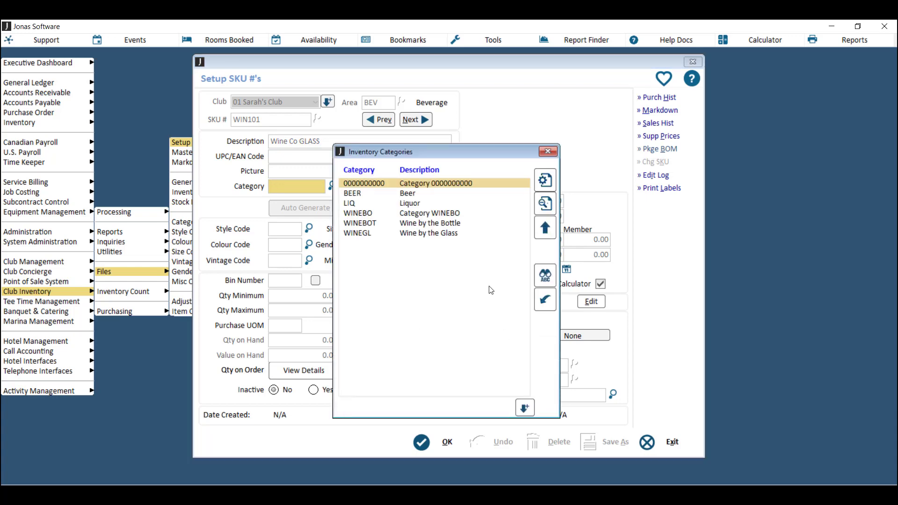
double_click(448, 233)
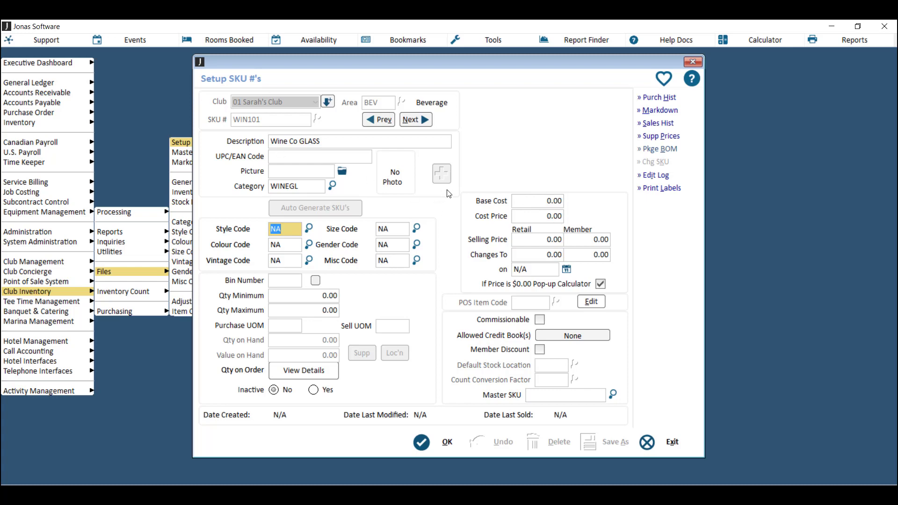
left_click(550, 245)
type("11")
key("Tab")
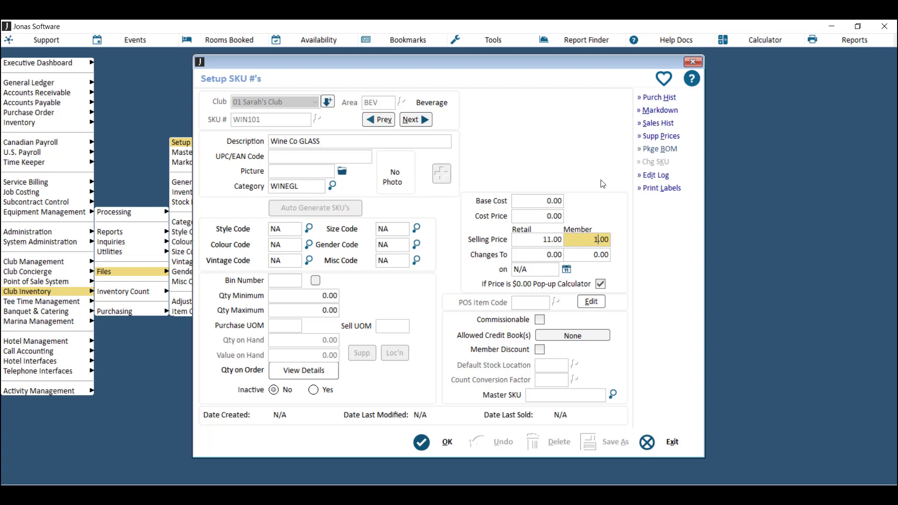
key("Tab")
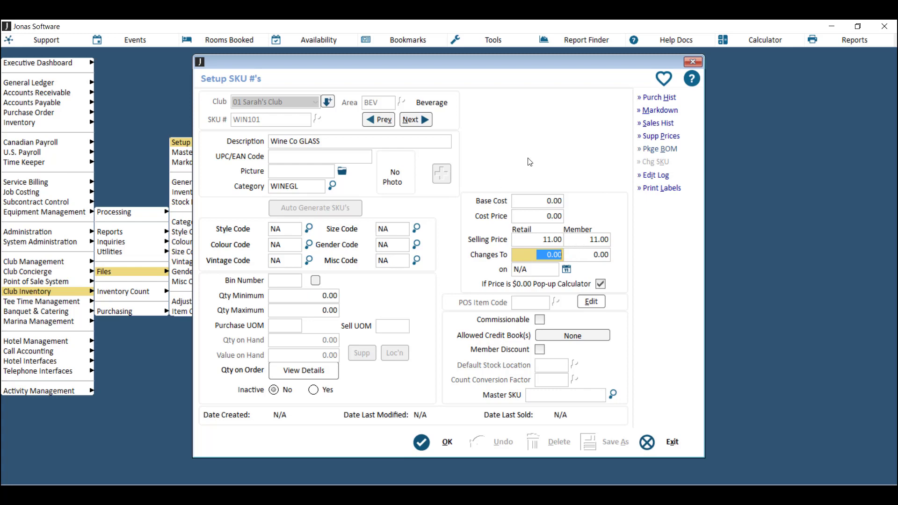
- Open WIN101's package bill of materials and enter WIN100 as the first component
left_click(667, 149)
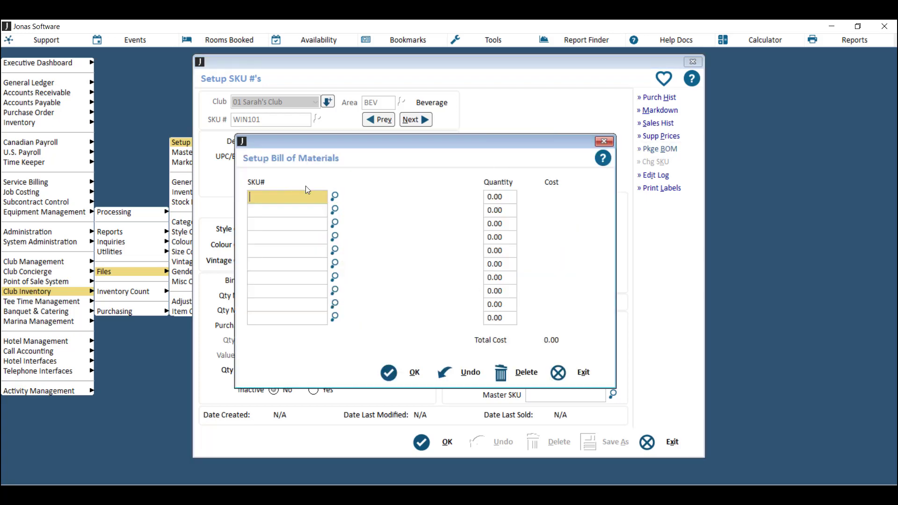
type("WIN100")
key("Tab")
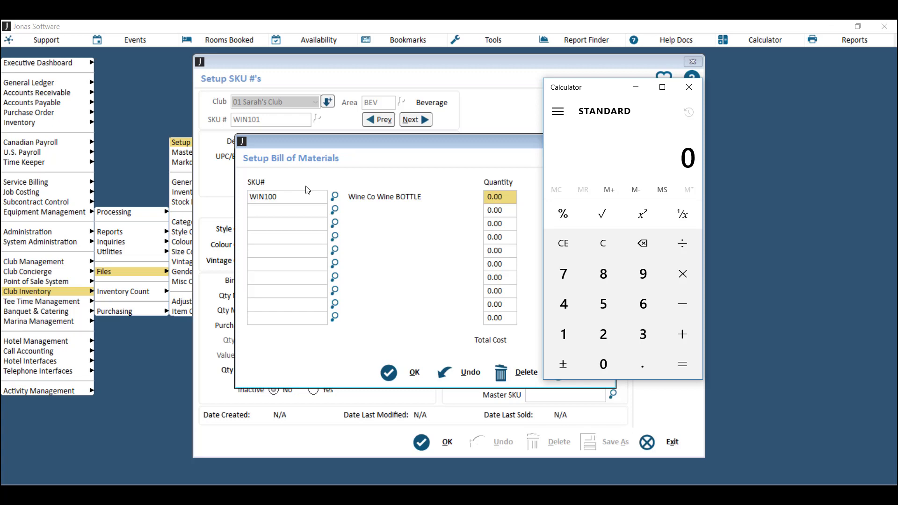
- Compute 1 ÷ 4 in Calculator and enter .25 as the WIN100 quantity
key("1")
key("4")
key("Return")
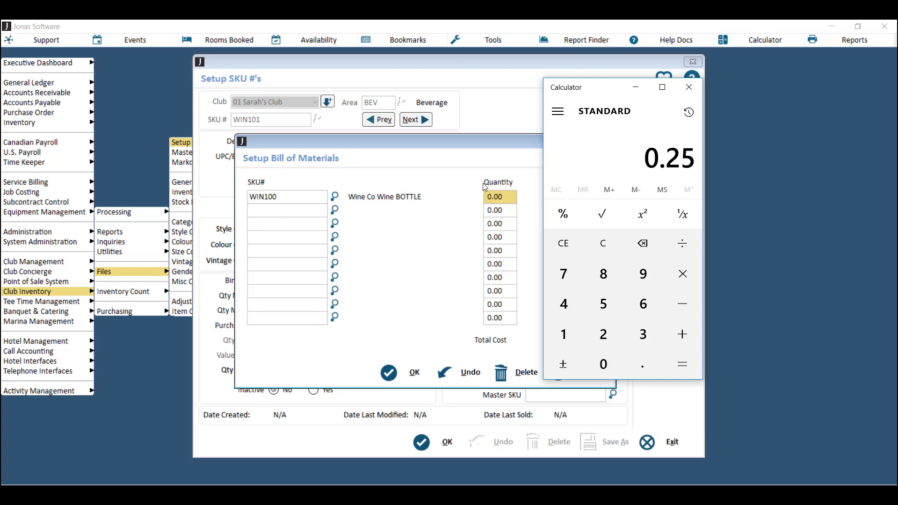
left_click(509, 198)
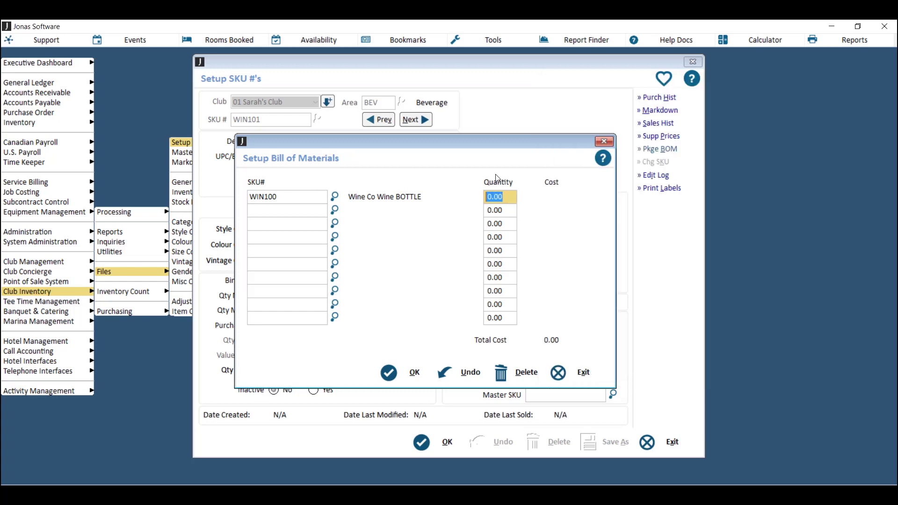
type(".25")
- Try 1 ÷ 12, clear and close Calculator, and commit the 0.25 quantity for a 5.25 cost
key("alt+Tab")
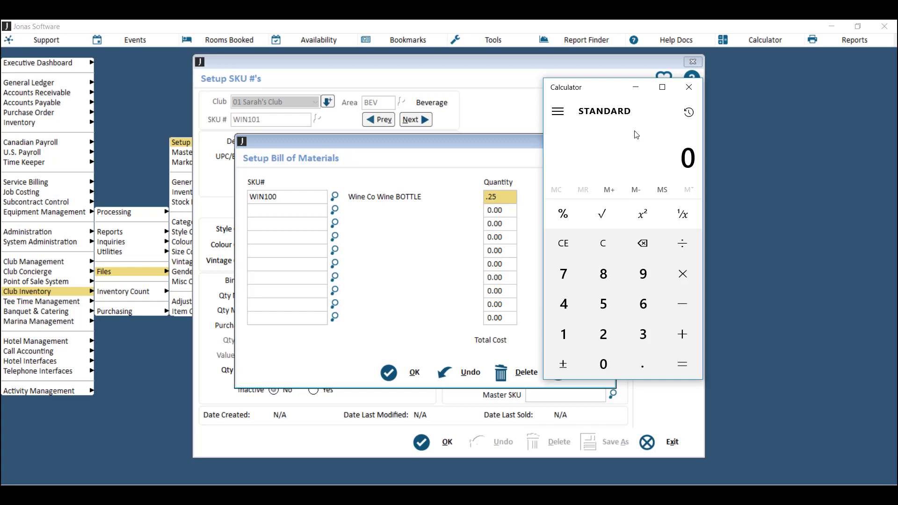
type("1/12")
key("Return")
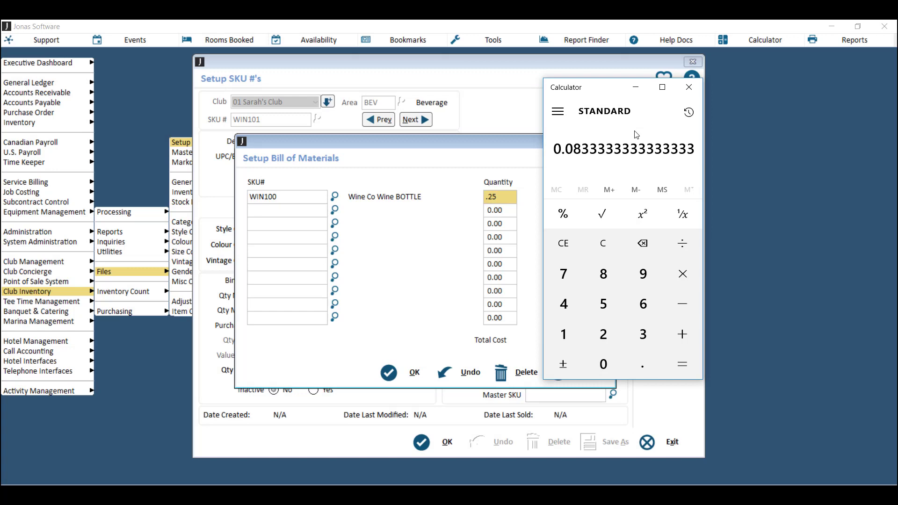
left_click(568, 248)
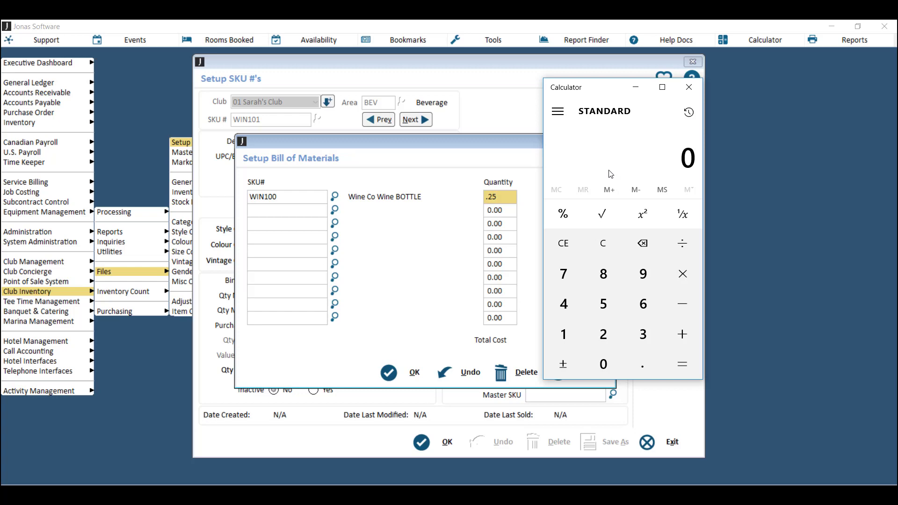
left_click(688, 87)
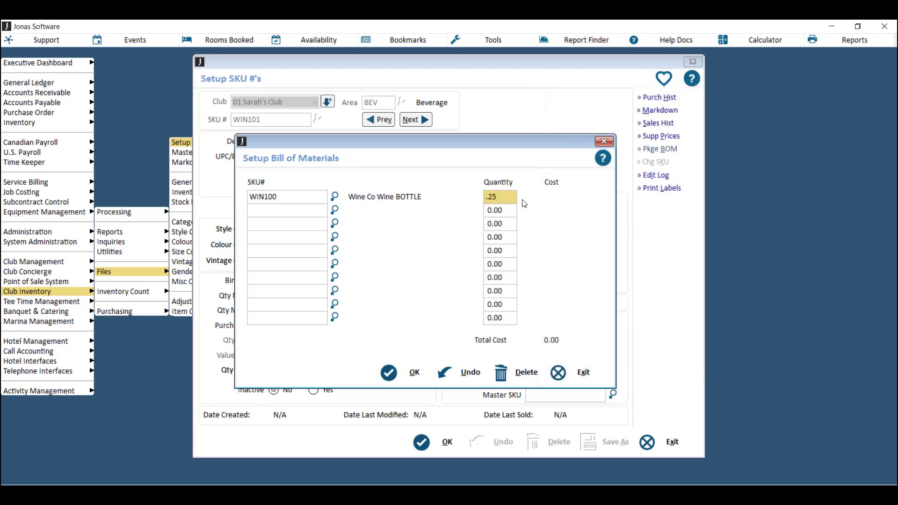
key("Tab")
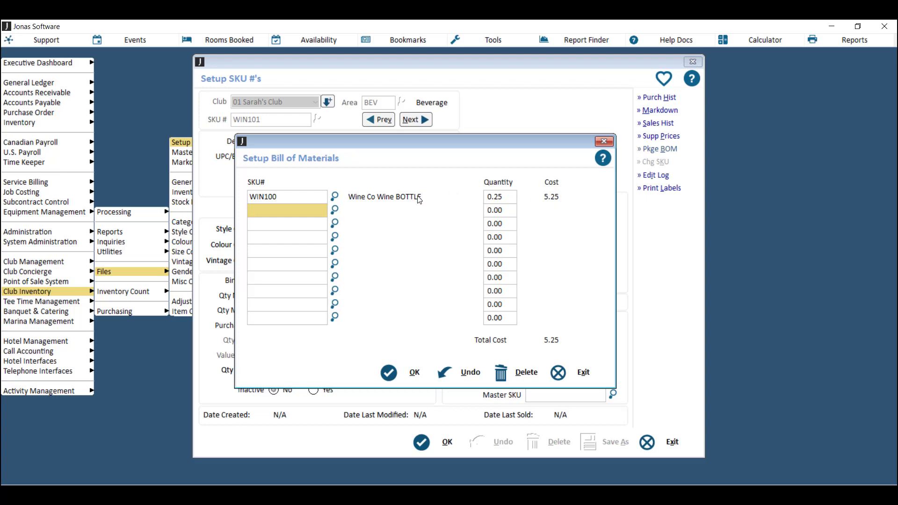
- Save the BOM and WIN101, set POS button line 2 to 'GLAS', and browse sales categories
left_click(413, 372)
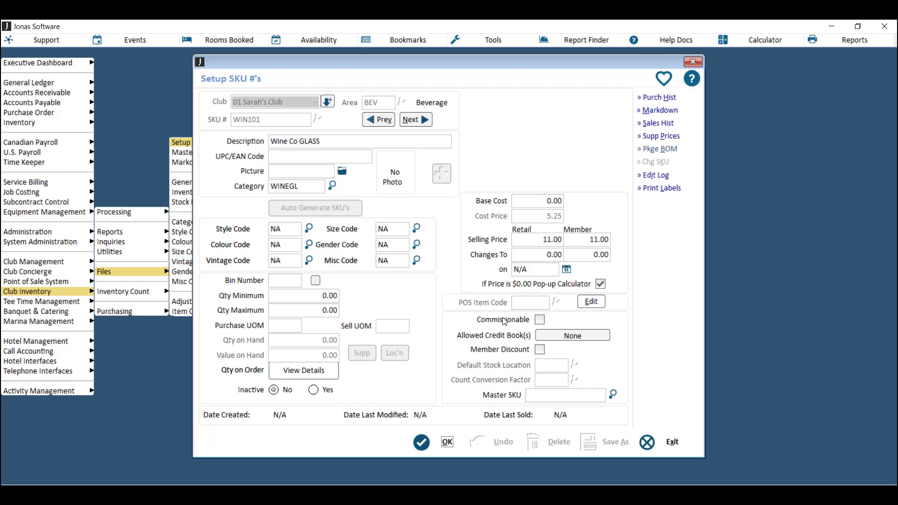
left_click(433, 443)
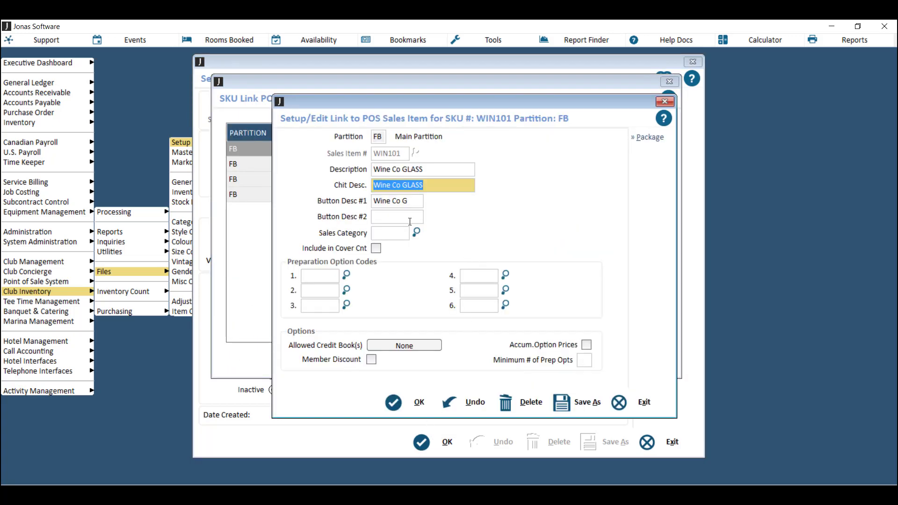
left_click(410, 222)
type("GLASS")
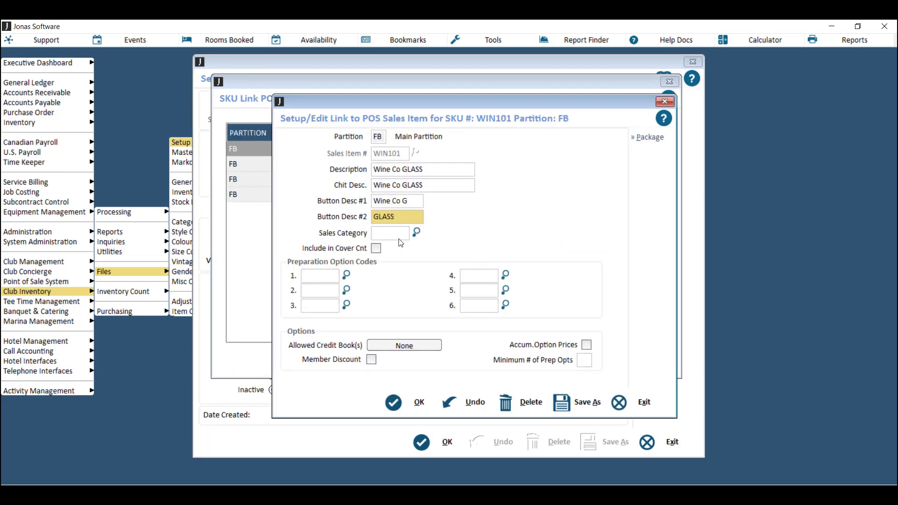
left_click(416, 232)
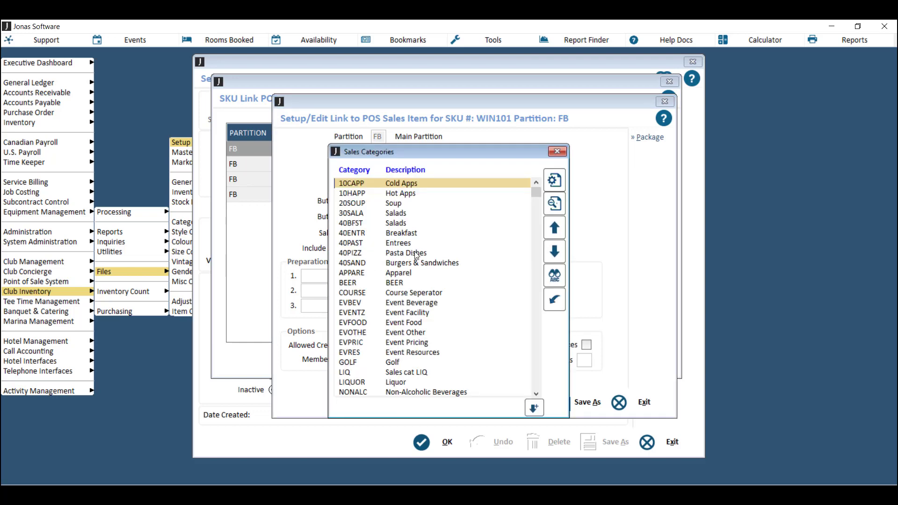
scroll(434, 286, "down", 5)
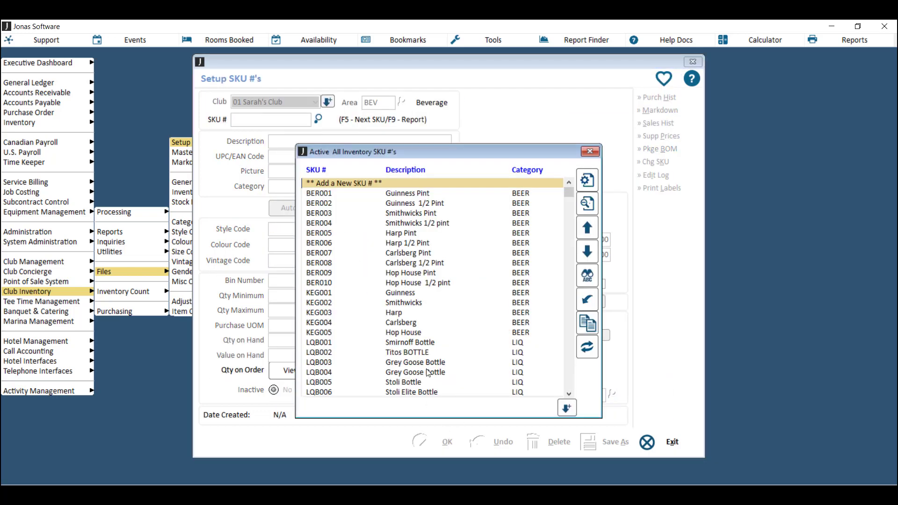